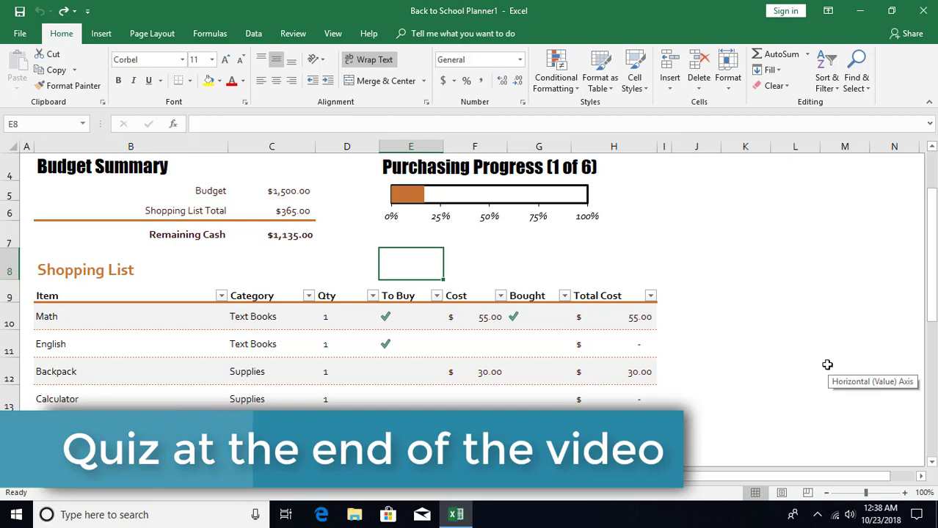
# - Inspect the Shopping List Total formula in cell C6 in edit mode, leaving it unaltered
pyautogui.click(210, 34)
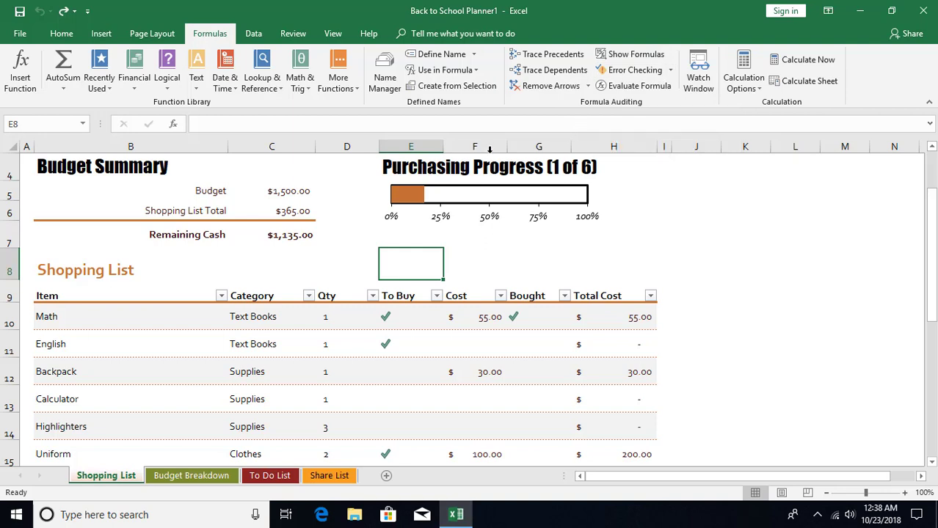
pyautogui.click(291, 212)
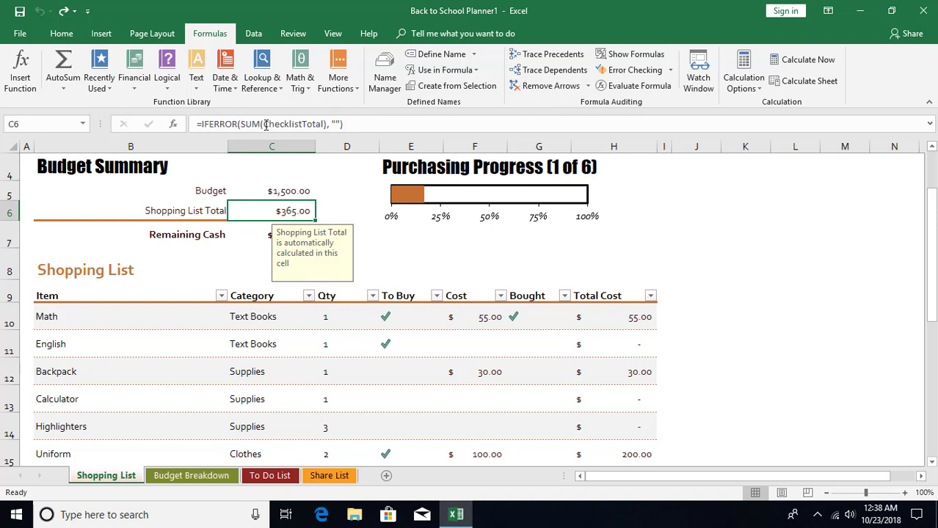
pyautogui.press('F2')
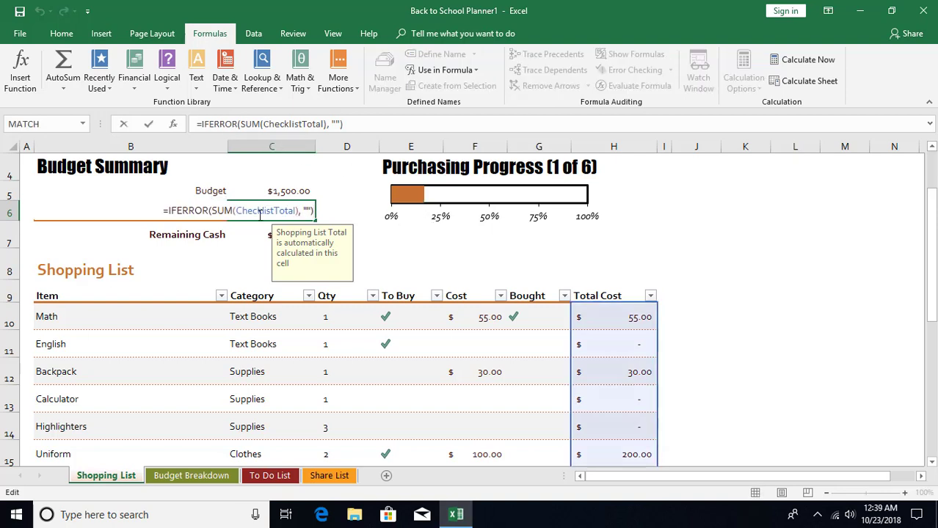
pyautogui.press('Escape')
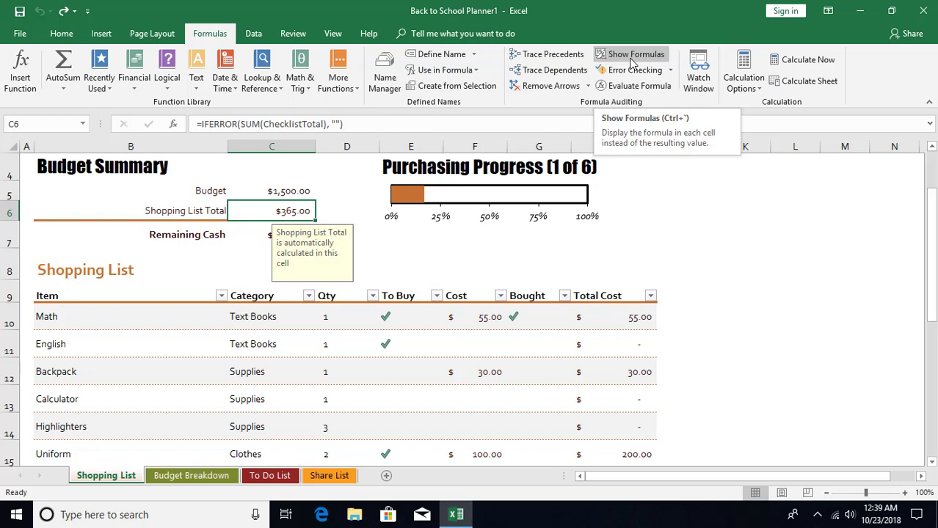
# - Launch the On-Screen Keyboard and use it to display formulas in place of results on the Shopping List sheet
pyautogui.press('super+r')
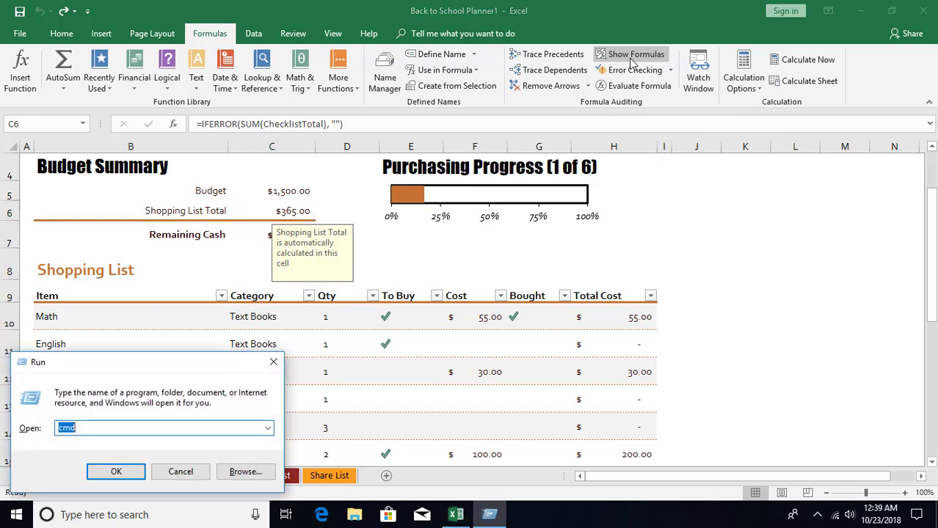
pyautogui.press('Return')
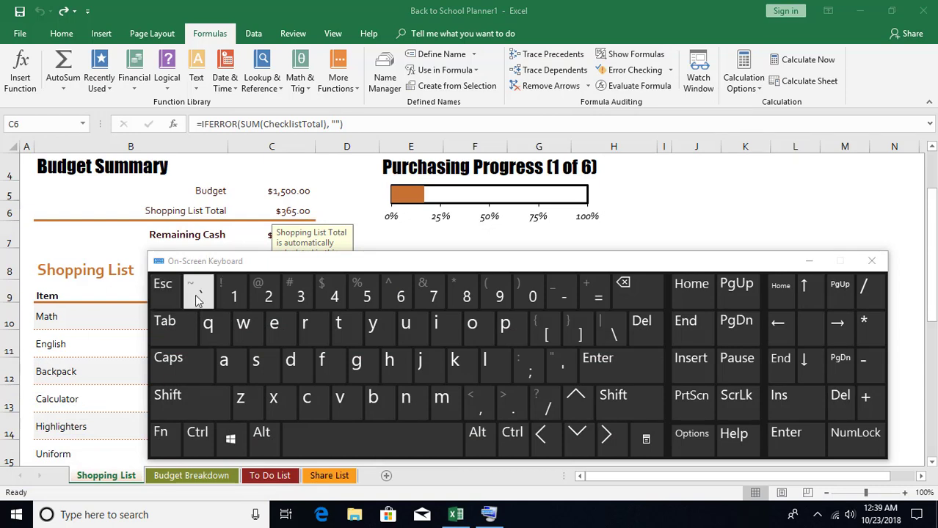
pyautogui.click(199, 442)
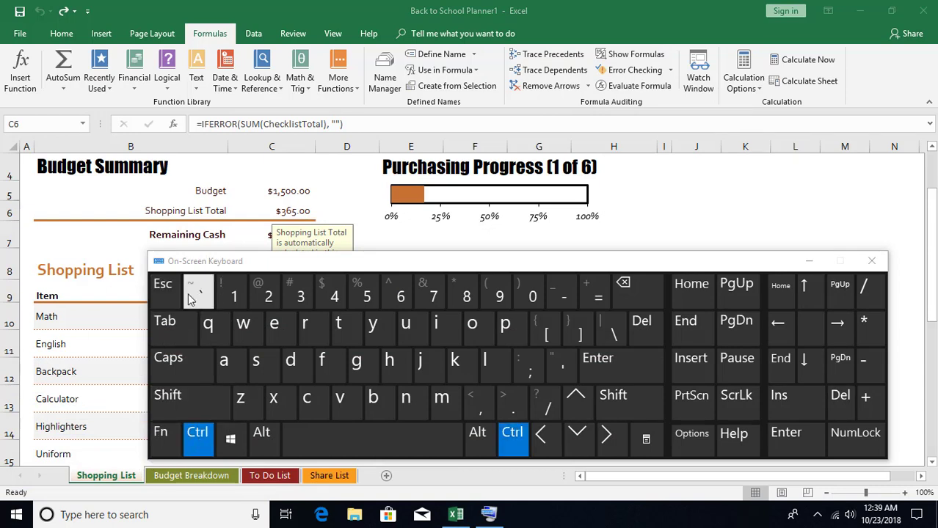
pyautogui.click(196, 293)
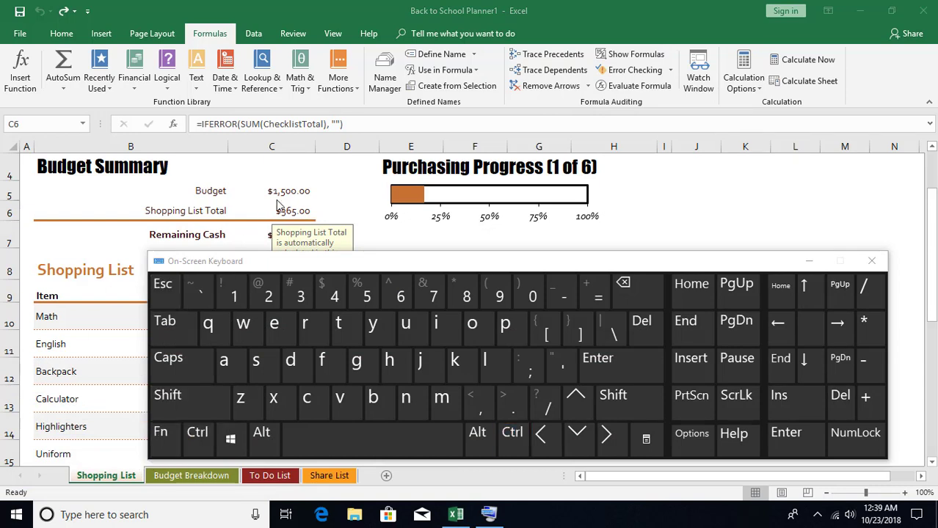
pyautogui.click(226, 214)
pyautogui.click(199, 442)
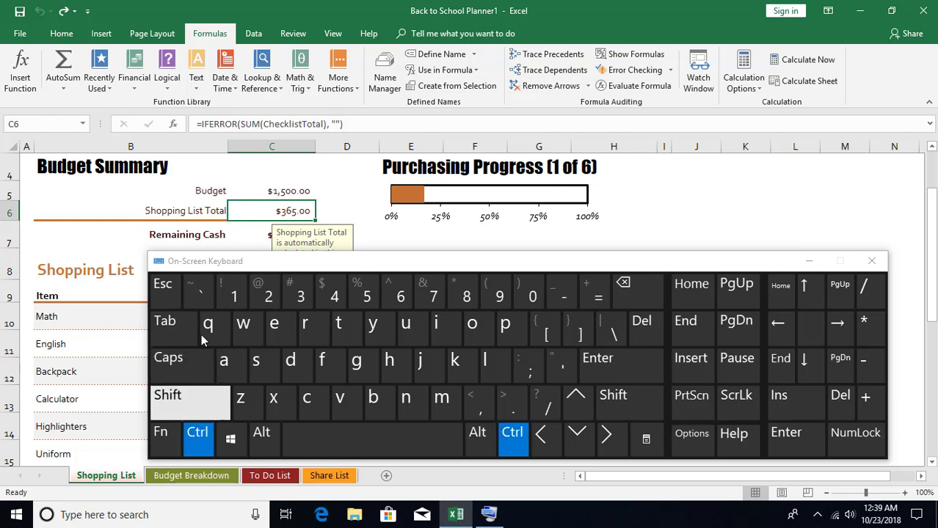
pyautogui.click(195, 293)
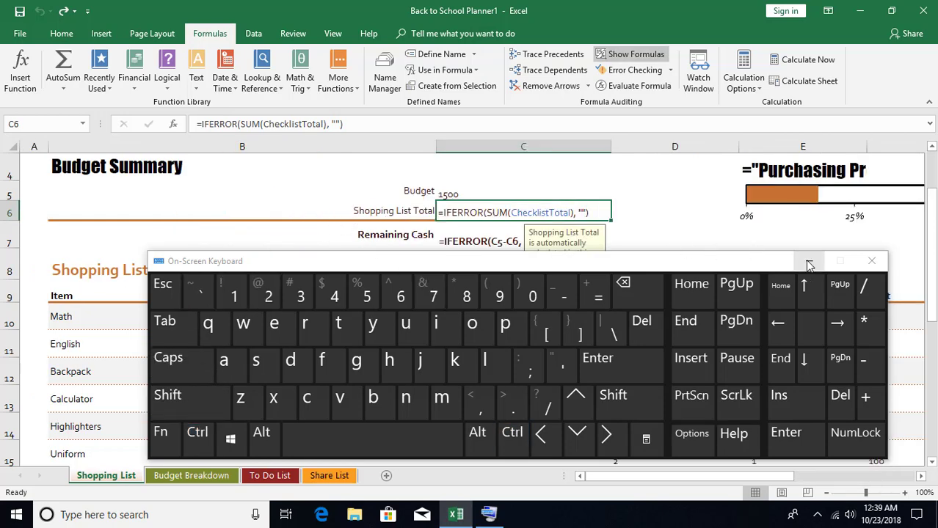
# - Minimize the On-Screen Keyboard, look over the sheet's formulas, and switch the cells back to showing results
pyautogui.click(808, 262)
pyautogui.scroll(-2, 541, 348)
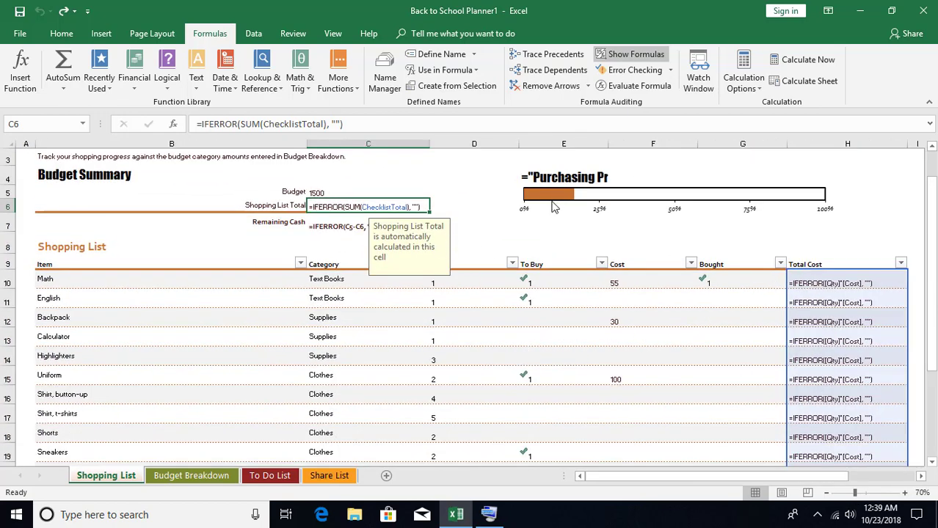
pyautogui.click(631, 55)
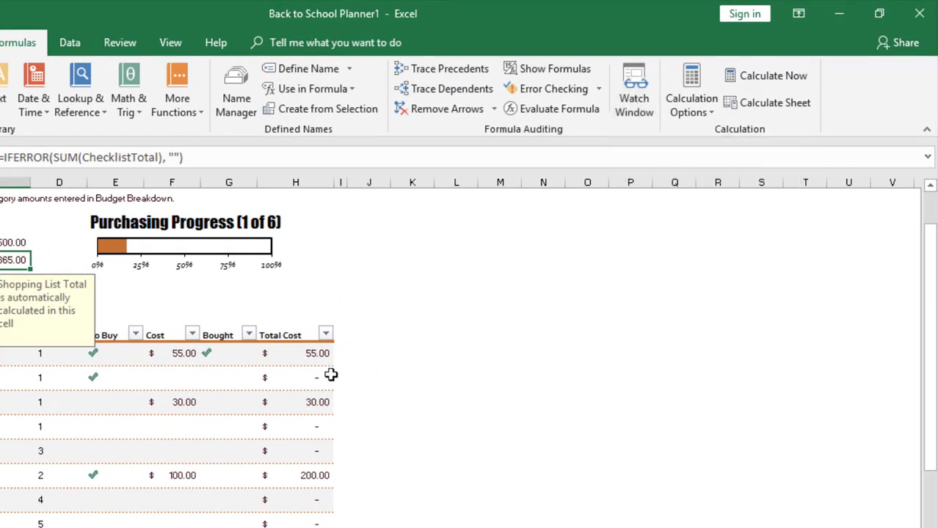
# - Add the Math item's total cost in H10 to the Watch Window and widen the window's Book column
pyautogui.click(310, 353)
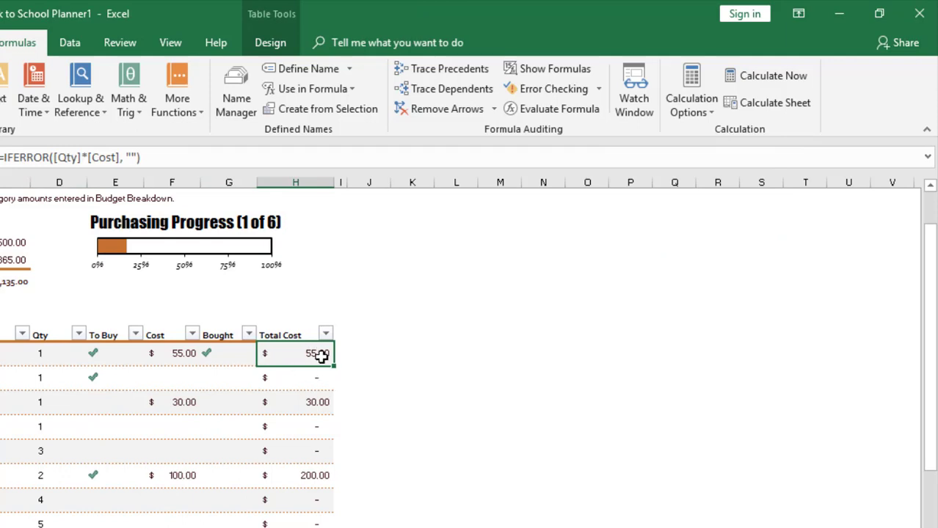
pyautogui.click(636, 109)
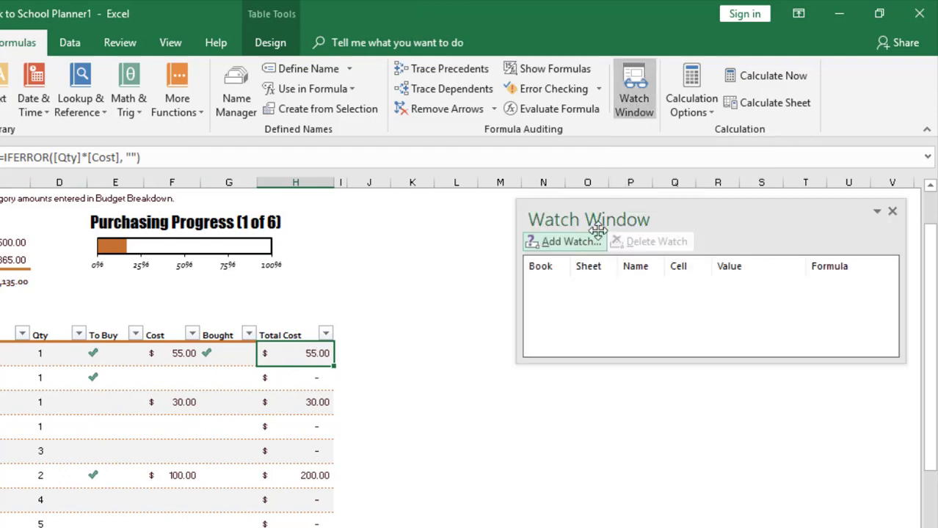
pyautogui.moveTo(664, 218); pyautogui.dragTo(626, 218)
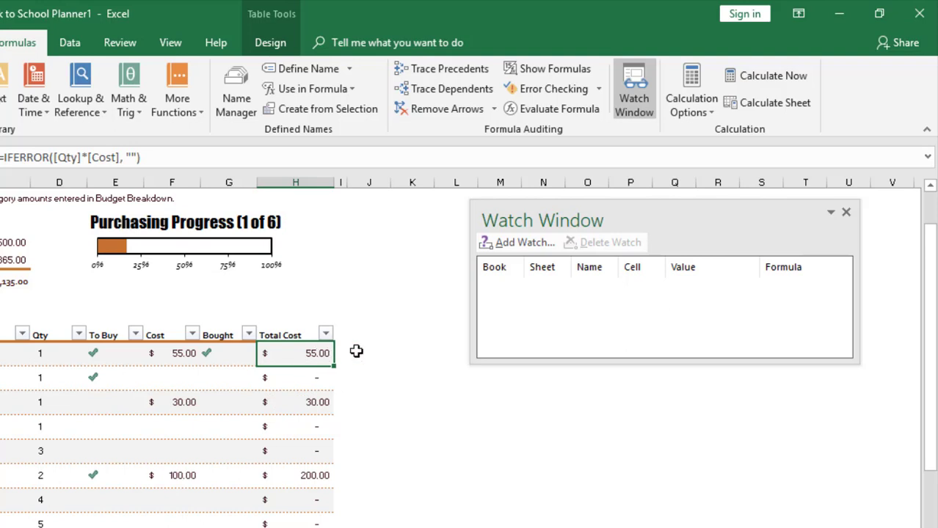
pyautogui.click(511, 245)
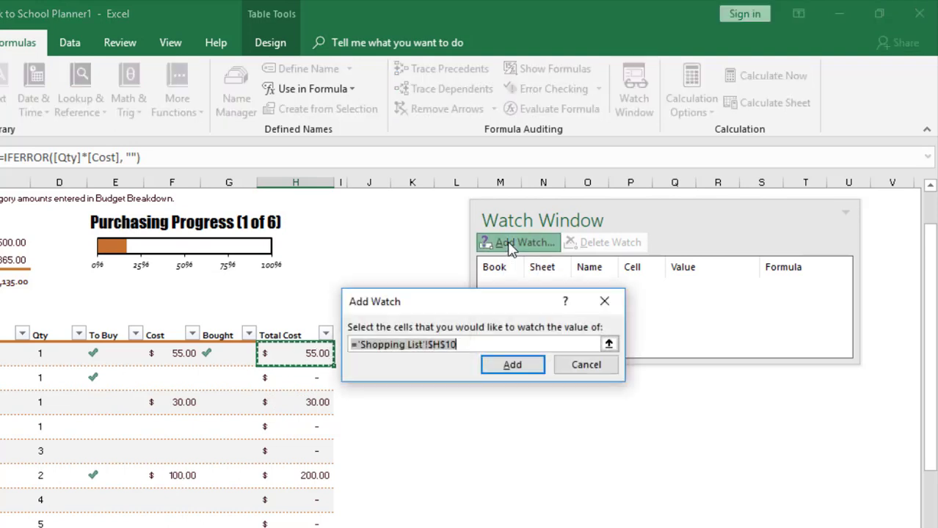
pyautogui.click(510, 365)
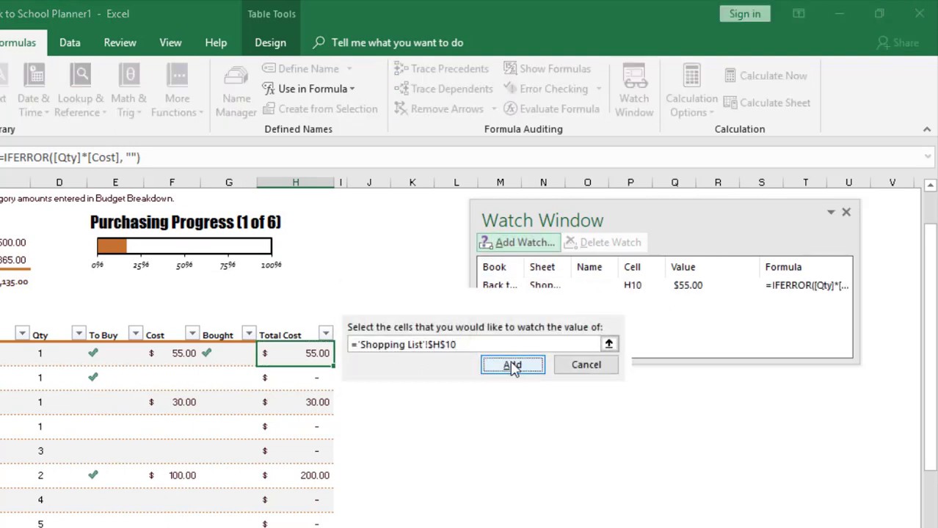
pyautogui.moveTo(521, 269); pyautogui.dragTo(550, 272)
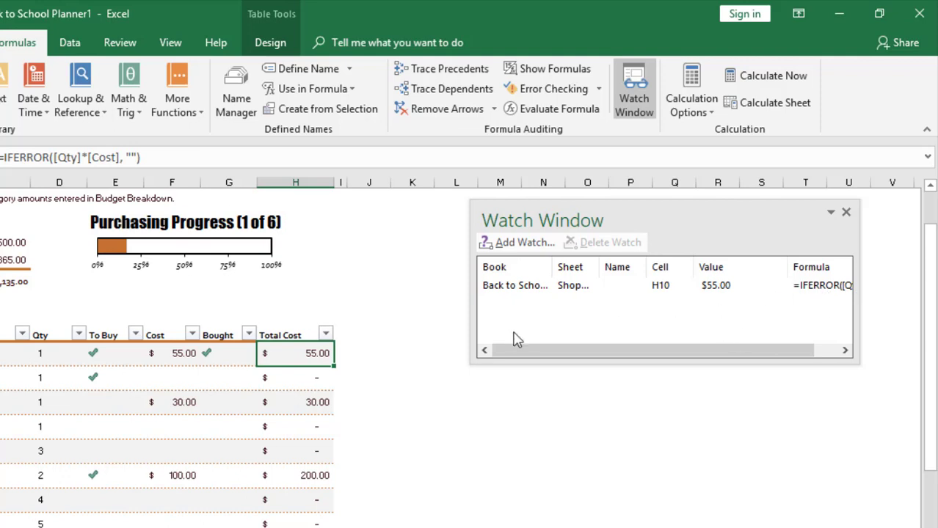
# - Set the Math item's quantity in the Shopping List to 2
pyautogui.click(45, 356)
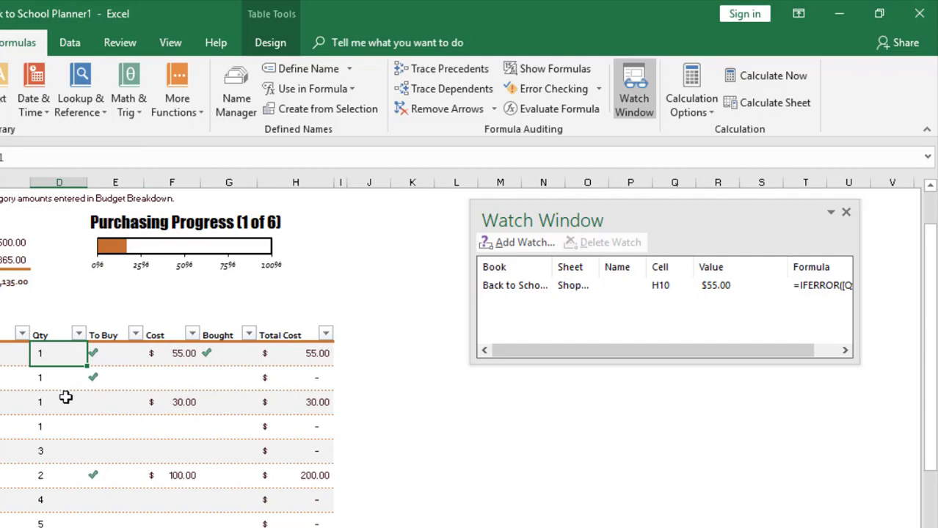
pyautogui.write('2')
pyautogui.press('Return')
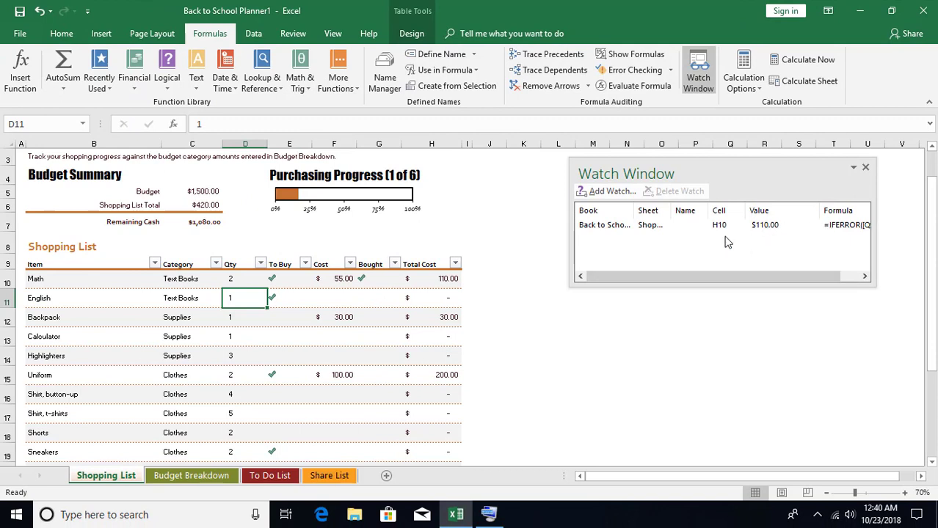
pyautogui.click(596, 287)
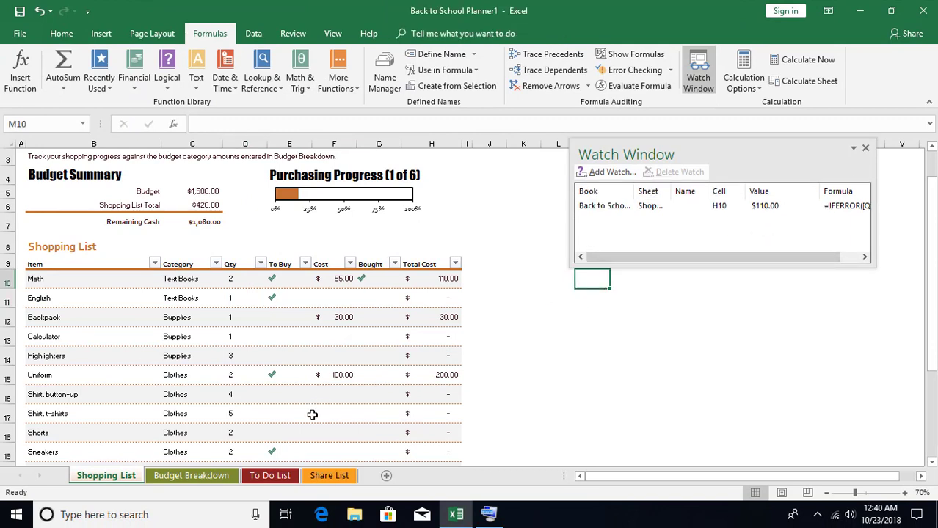
# - Add the Clothes total cost in C4 of Budget Breakdown to the Watch Window and widen its Sheet column
pyautogui.click(196, 476)
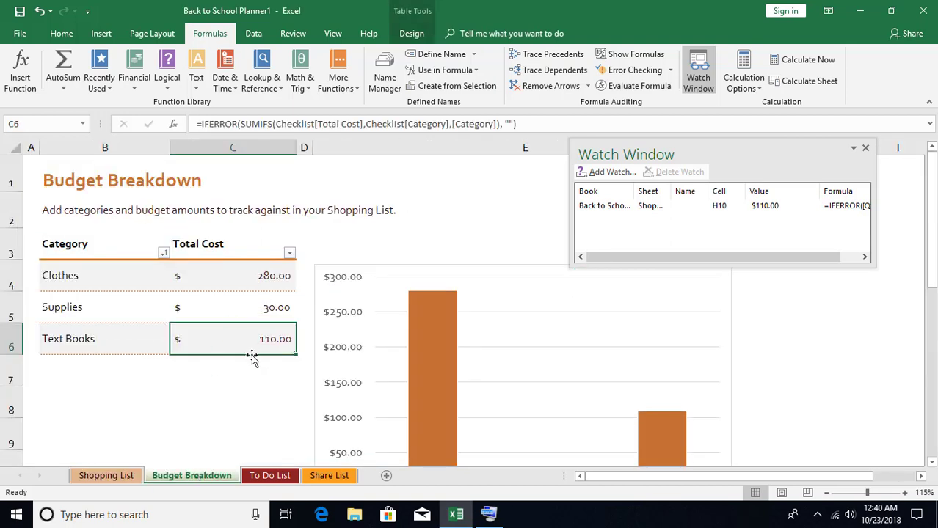
pyautogui.click(253, 282)
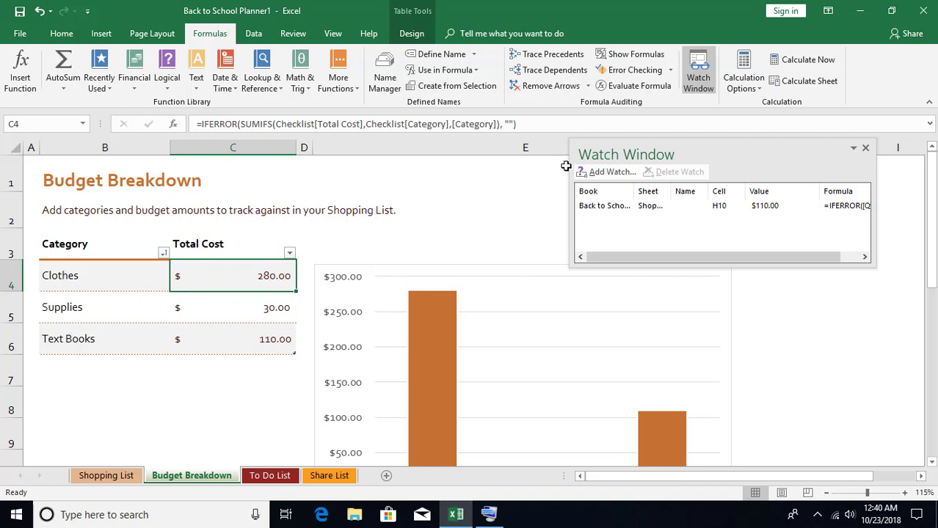
pyautogui.click(607, 176)
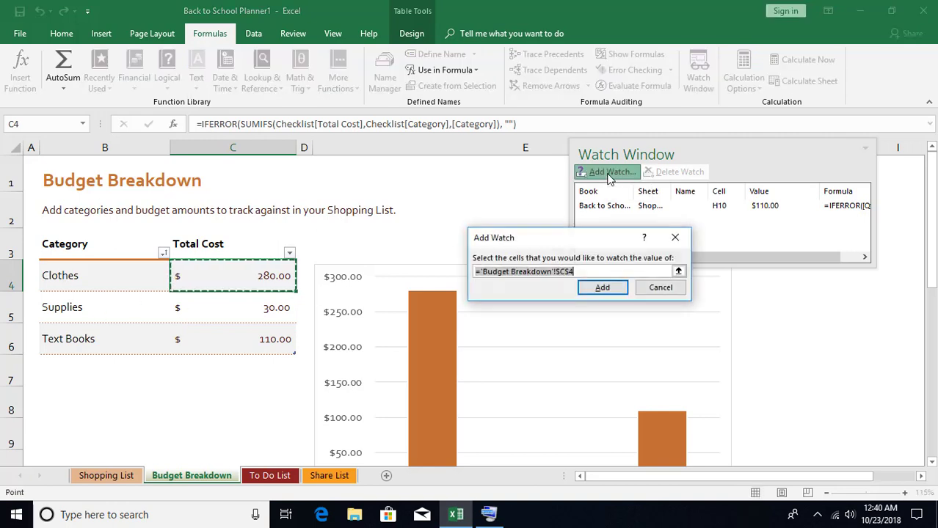
pyautogui.click(602, 288)
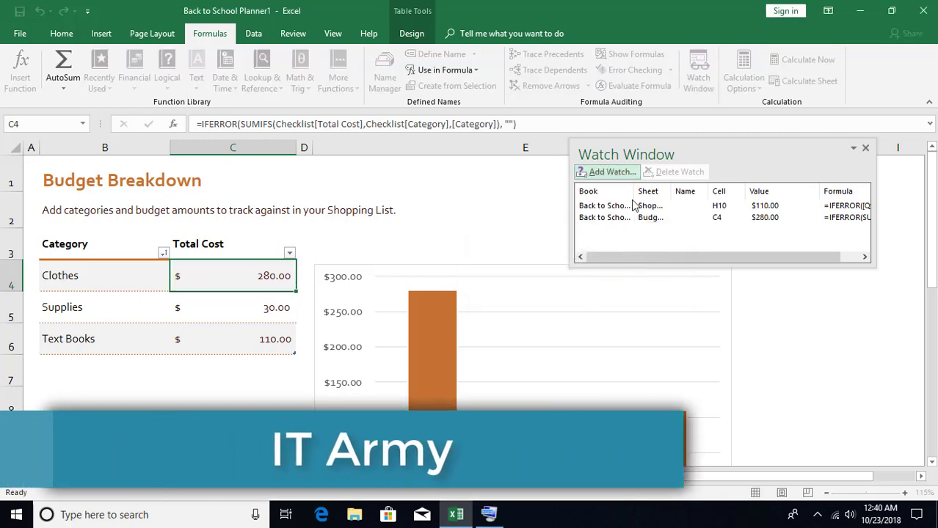
pyautogui.moveTo(669, 191)
pyautogui.mouseDown()
pyautogui.moveTo(695, 185)
pyautogui.moveTo(686, 184)
pyautogui.mouseUp()
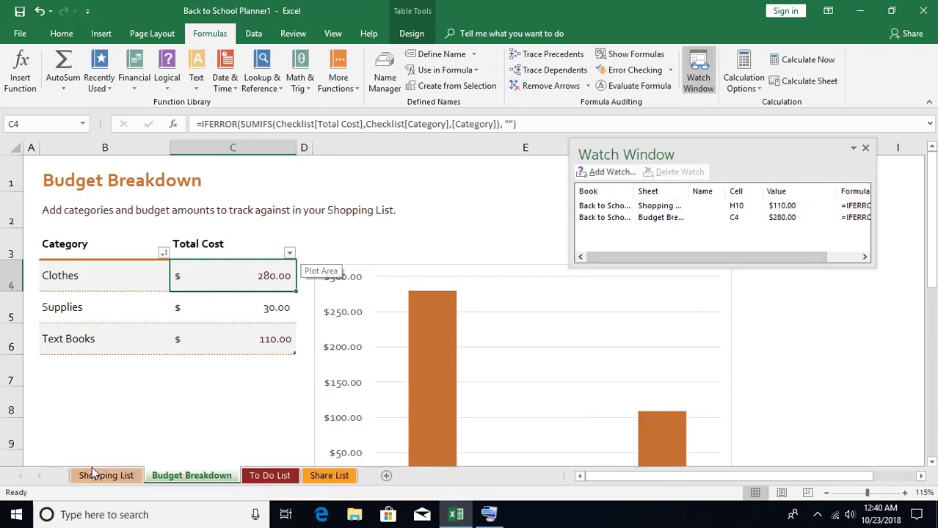
# - On the Shopping List sheet, enter a cost of 50 for the button-up shirt in F16
pyautogui.click(103, 475)
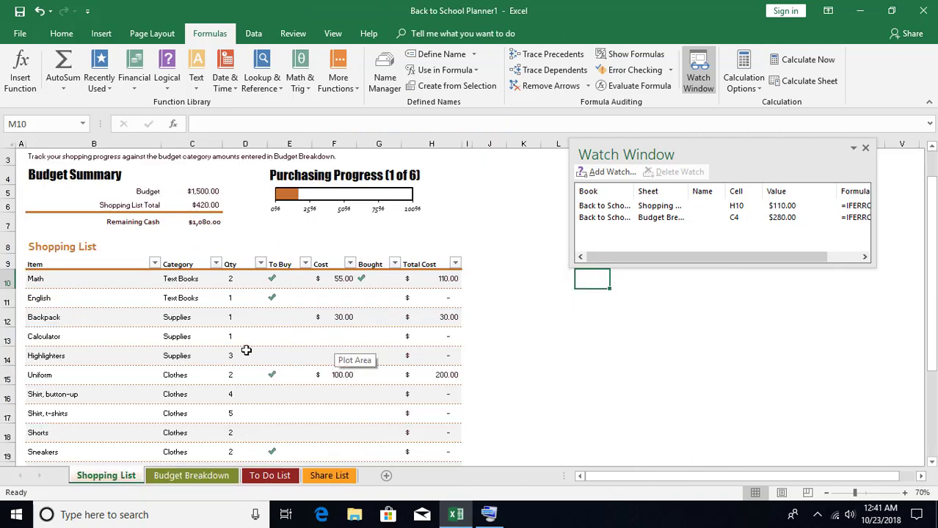
pyautogui.scroll(-1, 242, 323)
pyautogui.click(200, 325)
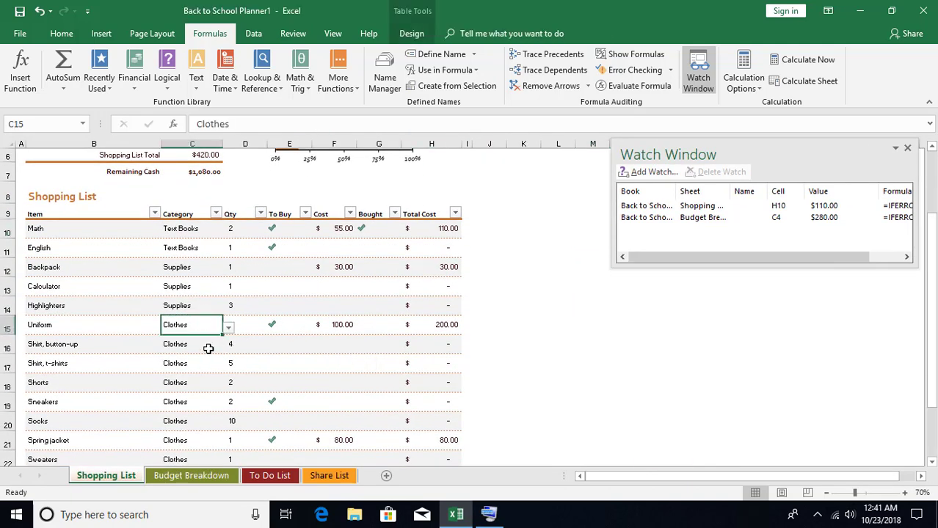
pyautogui.click(210, 346)
pyautogui.click(337, 342)
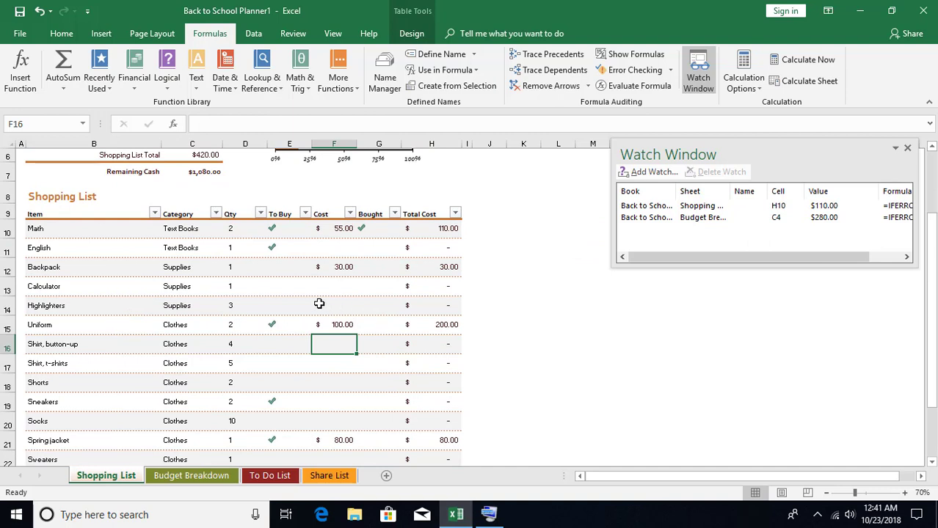
pyautogui.write('50')
pyautogui.press('Return')
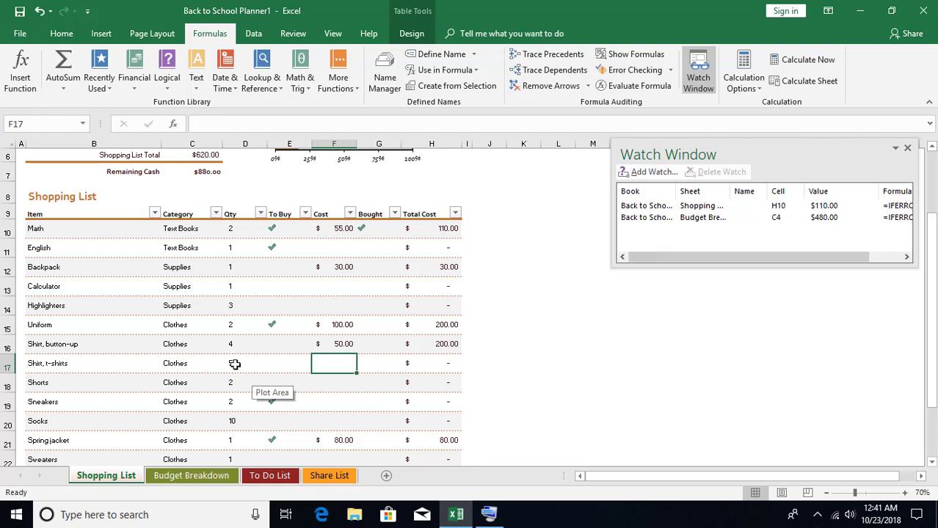
# - Change the button-up shirt's cost in F16 to 100
pyautogui.click(332, 345)
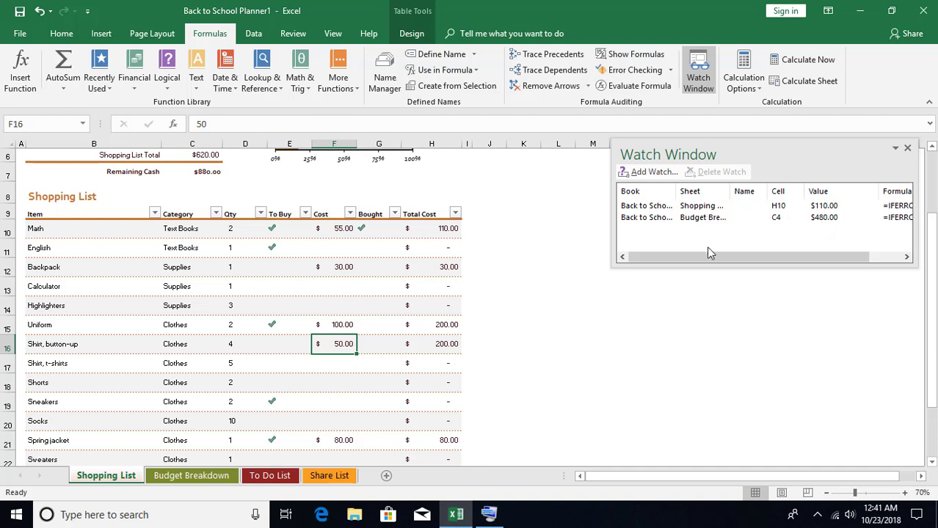
pyautogui.write('100')
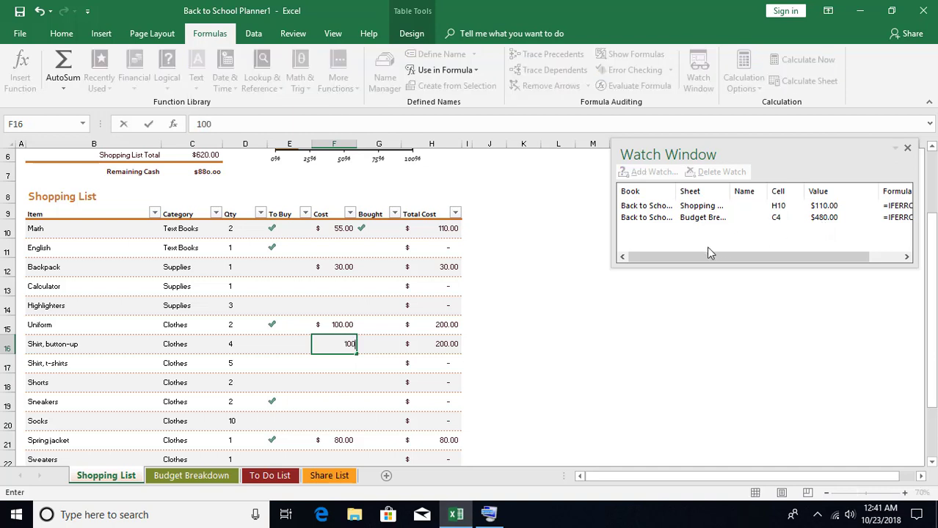
pyautogui.press('Return')
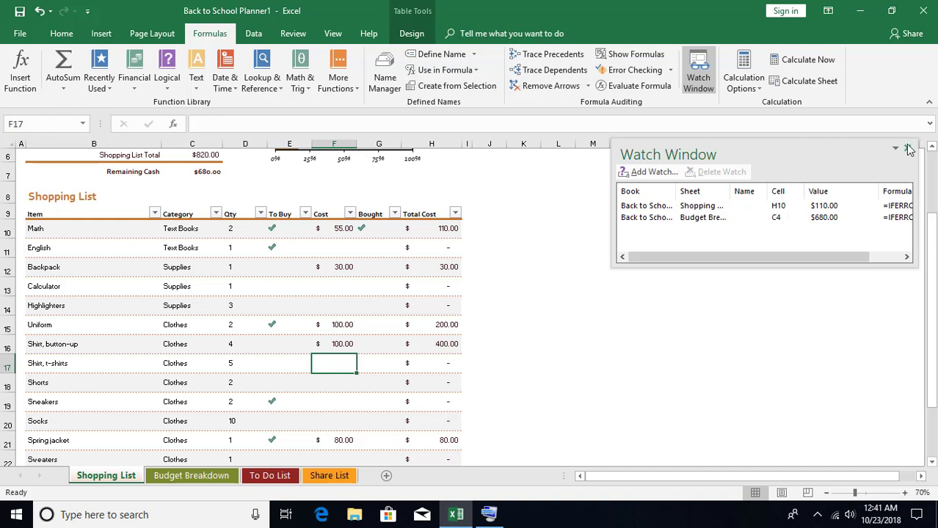
# - Delete the Shopping List H10 watch from the Watch Window
pyautogui.click(690, 209)
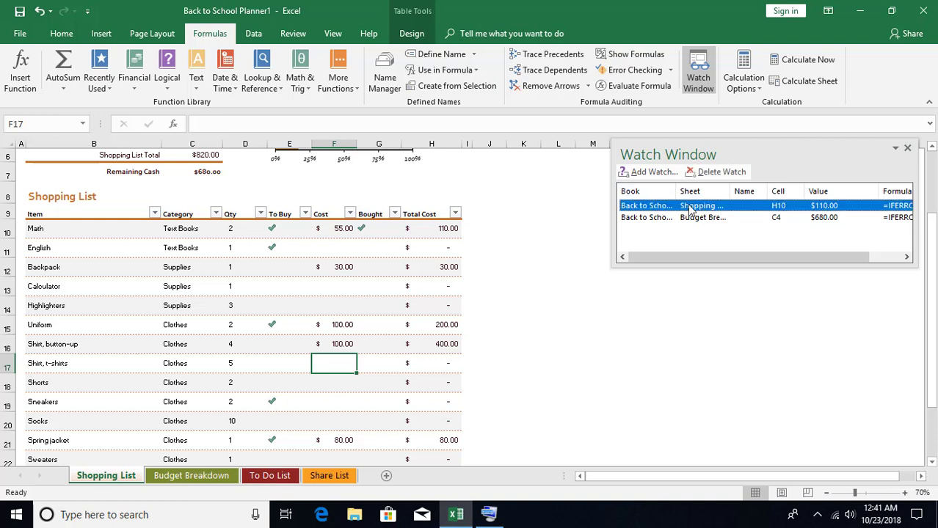
pyautogui.click(719, 173)
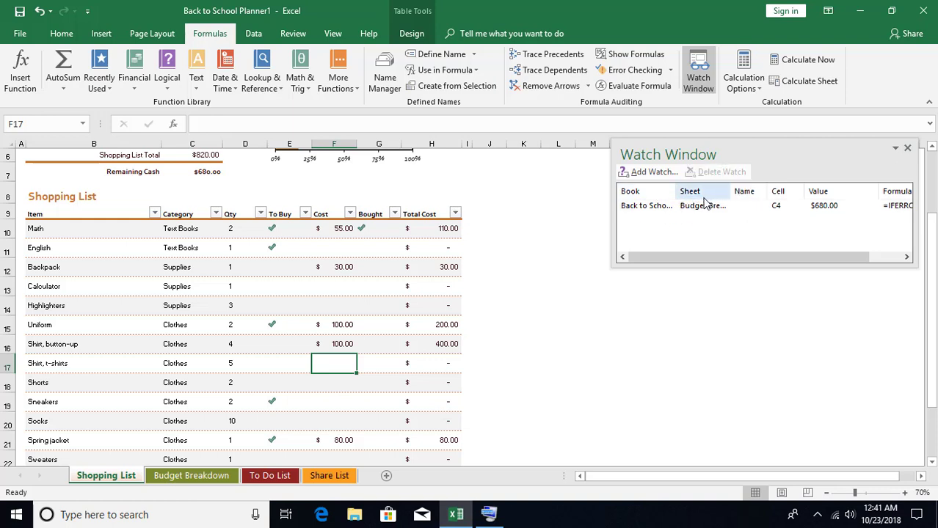
# - Delete the remaining Budget Breakdown C4 watch and close the Watch Window
pyautogui.click(710, 206)
pyautogui.click(715, 175)
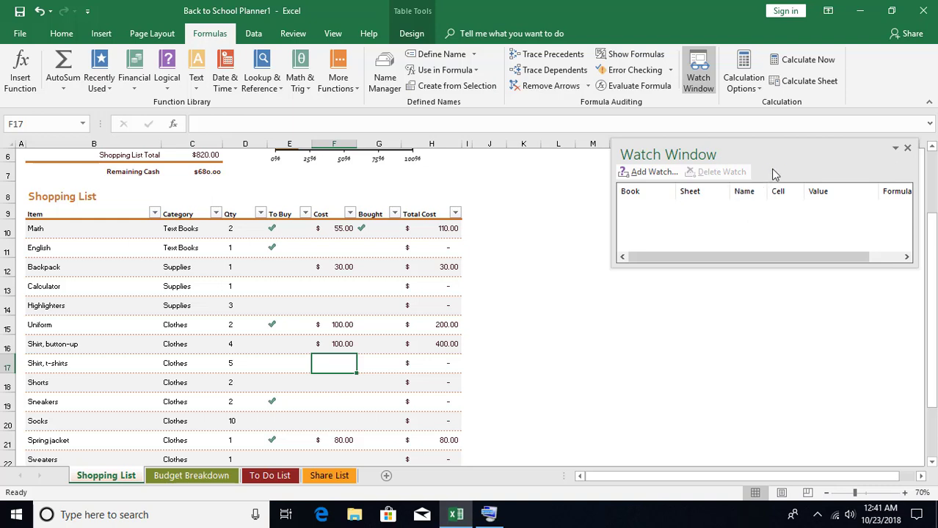
pyautogui.click(908, 149)
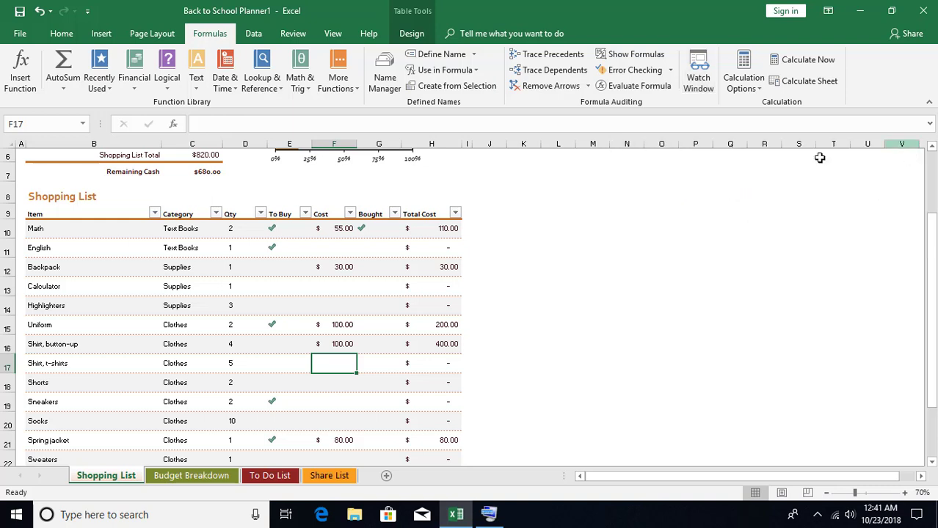
pyautogui.click(543, 288)
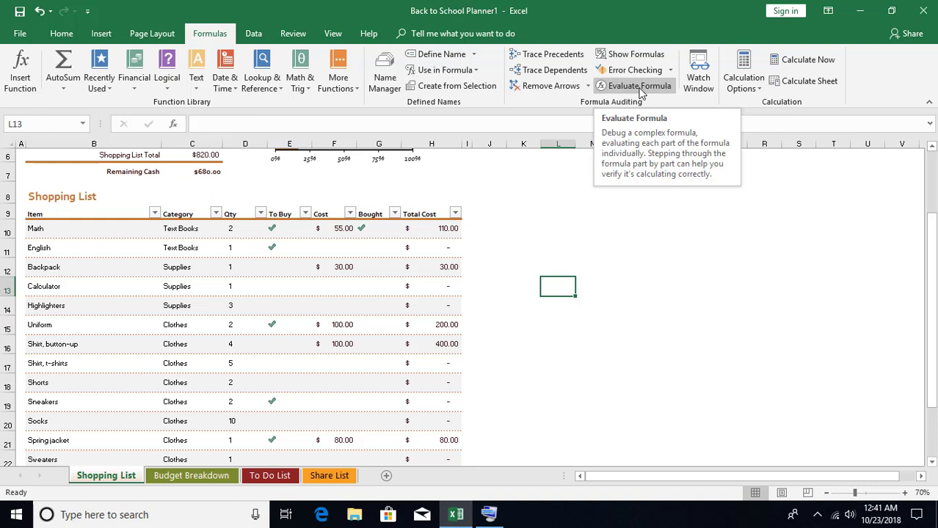
# - Evaluate the Math item's Total Cost formula in H10 part by part through to its final result, then close the evaluation
pyautogui.click(447, 230)
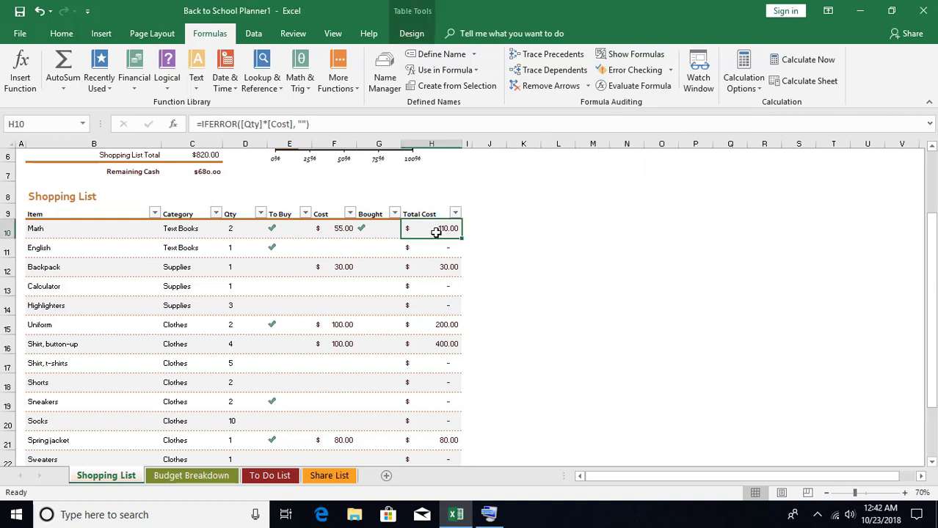
pyautogui.click(636, 87)
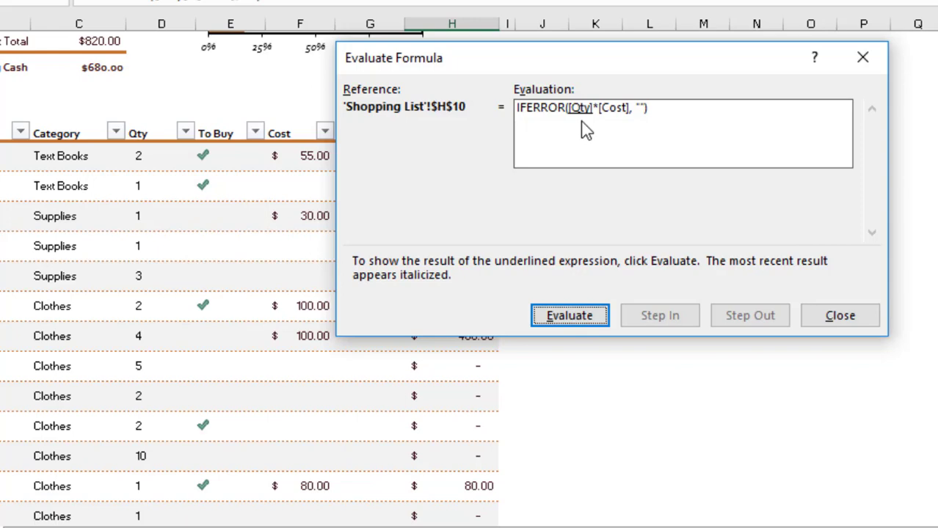
pyautogui.click(577, 317)
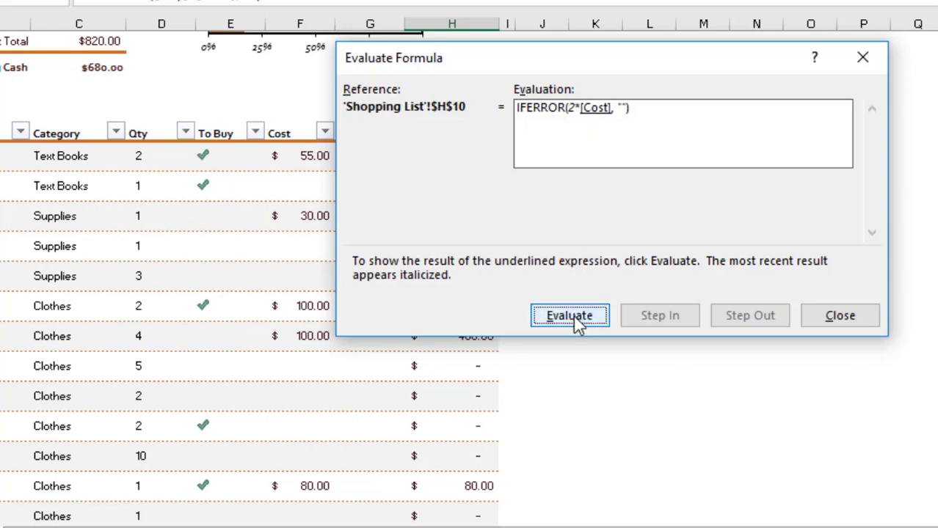
pyautogui.moveTo(601, 64); pyautogui.dragTo(793, 65)
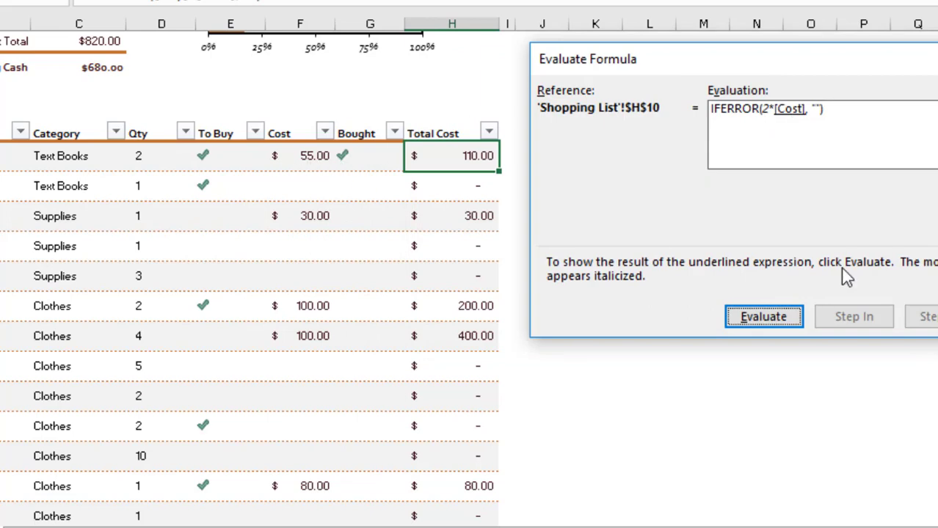
pyautogui.click(763, 320)
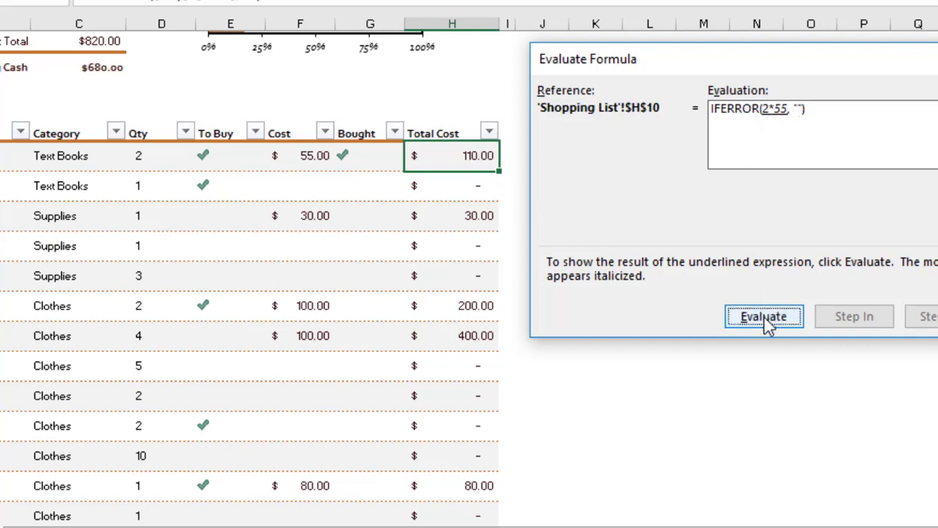
pyautogui.click(730, 320)
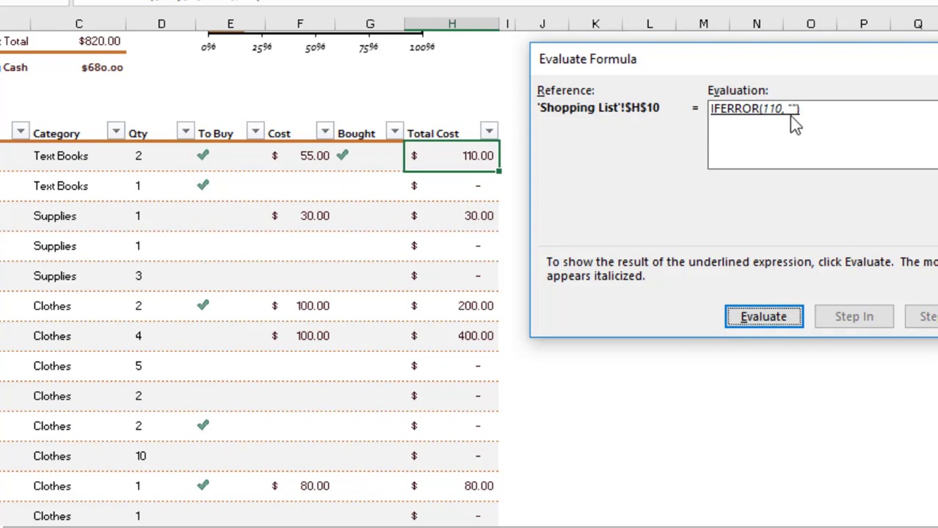
pyautogui.click(771, 317)
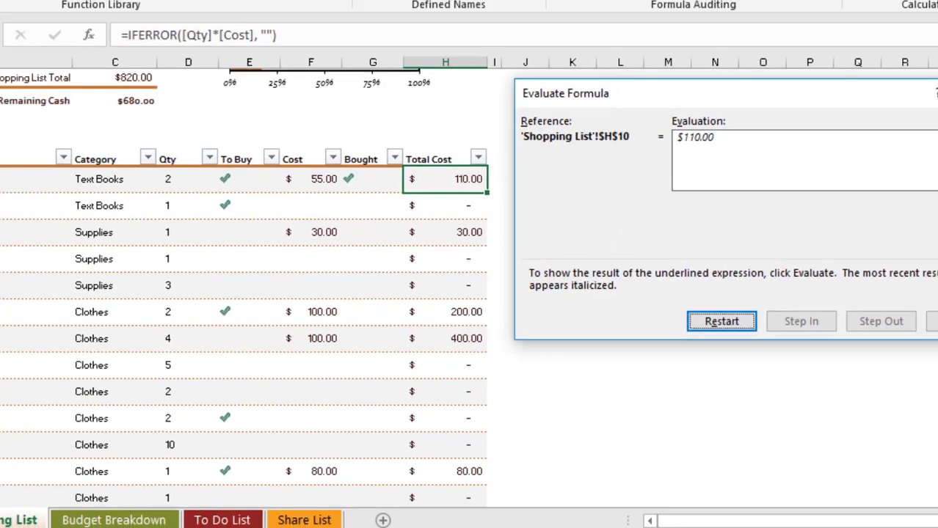
pyautogui.click(806, 331)
# - Enter 10 in L11 and 20 in M11, and multiply them in N11 with =L11*M11
pyautogui.click(650, 240)
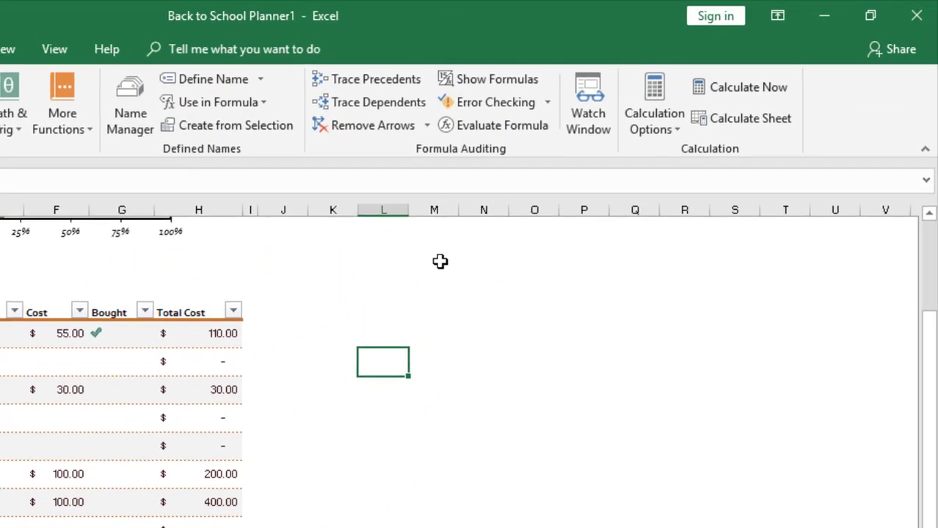
pyautogui.write('10')
pyautogui.press('Tab')
pyautogui.write('20')
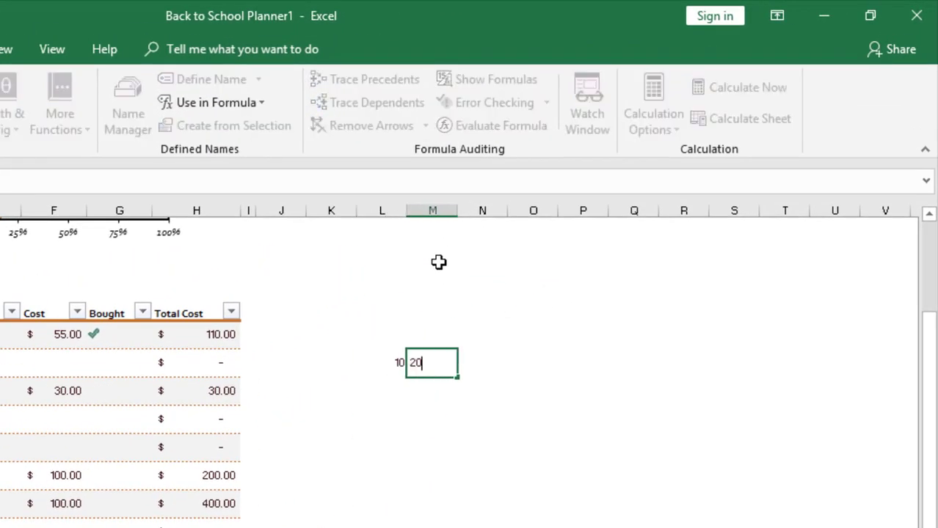
pyautogui.press('Tab')
pyautogui.write('=')
pyautogui.press('Left')
pyautogui.press('Left')
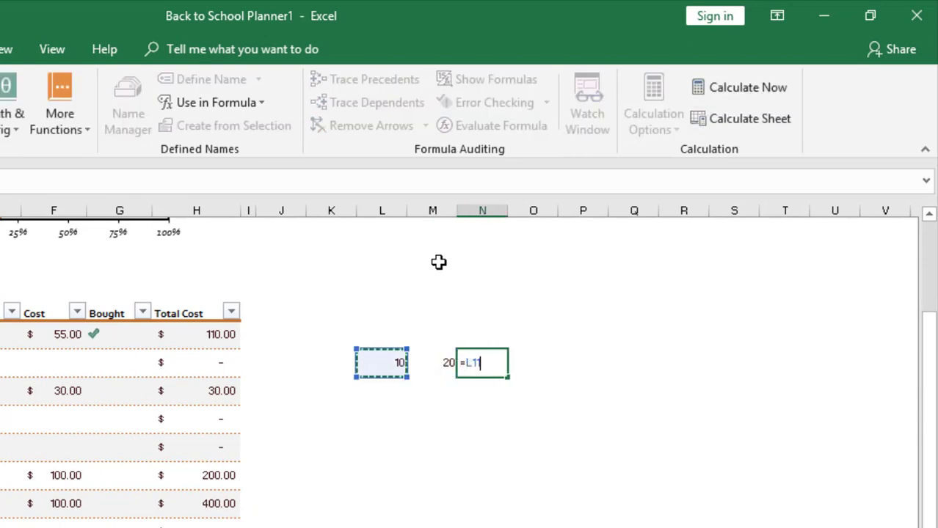
pyautogui.write('*')
pyautogui.press('Left')
pyautogui.press('Return')
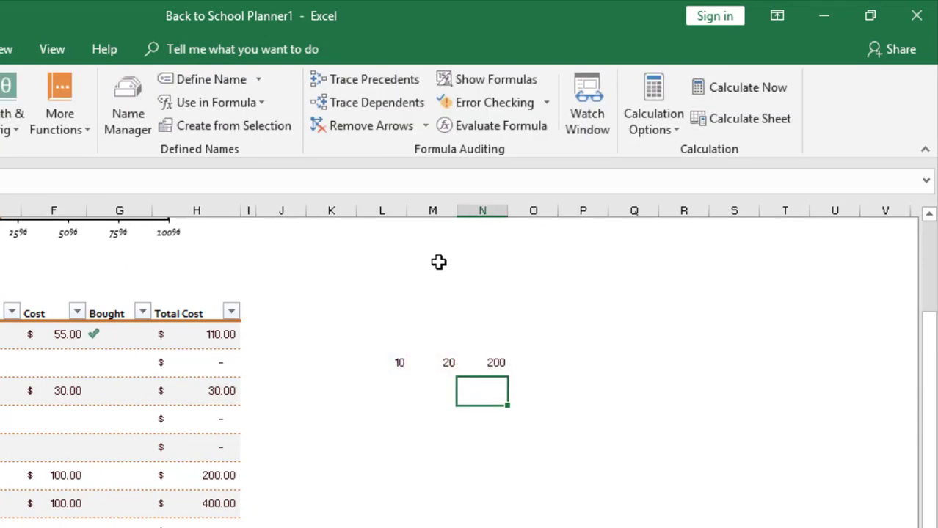
# - Enter 50 in L13 and 10 in M13, and divide them in N13 with =L13/M13
pyautogui.click(404, 420)
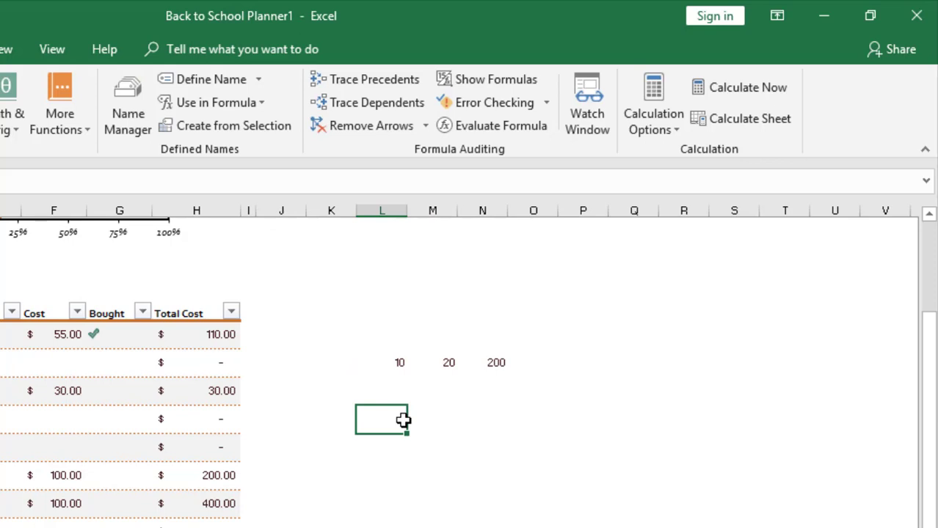
pyautogui.write('50')
pyautogui.press('Tab')
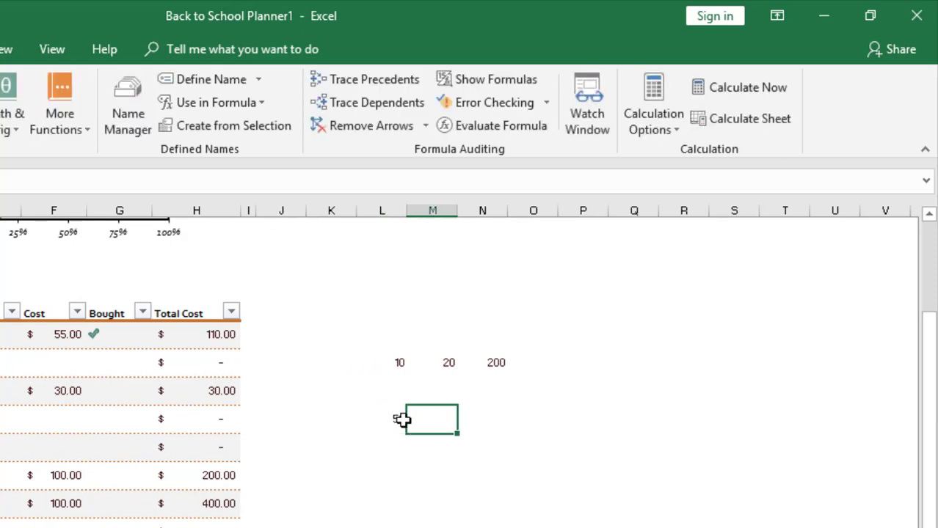
pyautogui.write('10')
pyautogui.press('Tab')
pyautogui.write('=')
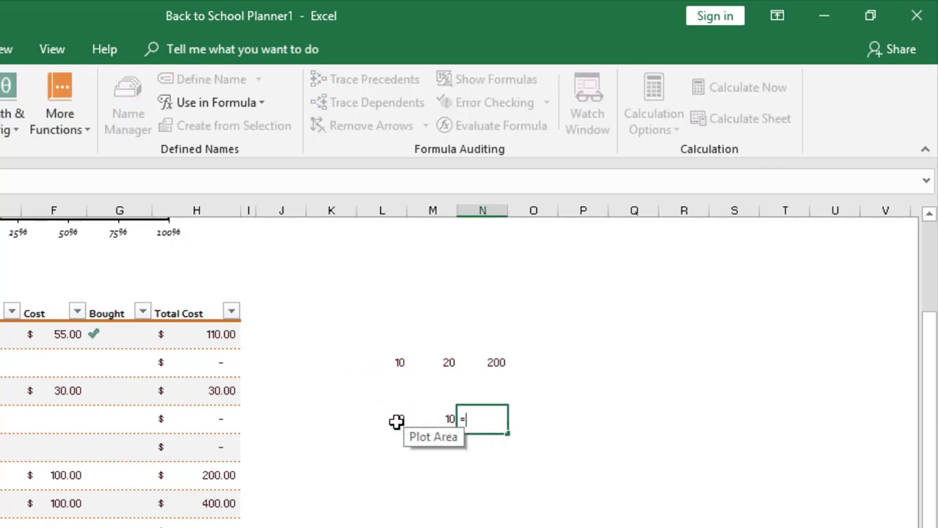
pyautogui.click(400, 422)
pyautogui.write('/')
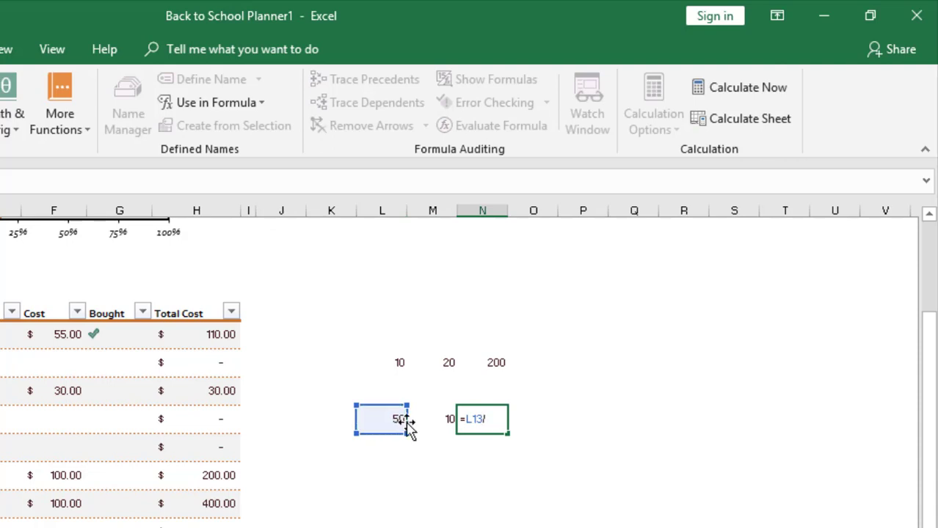
pyautogui.click(431, 419)
pyautogui.press('Return')
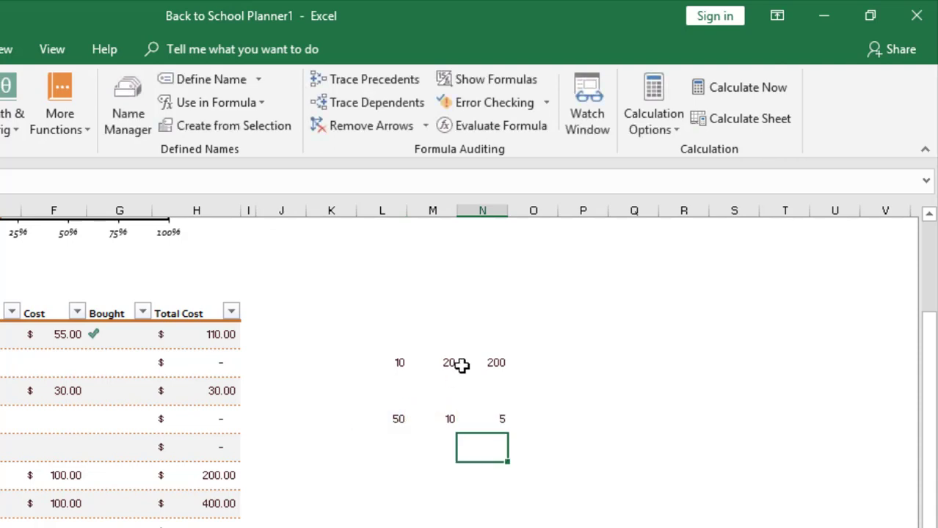
# - Replace the multiplier in M11 with the text Hello and the divisor in M13 with 0
pyautogui.click(444, 367)
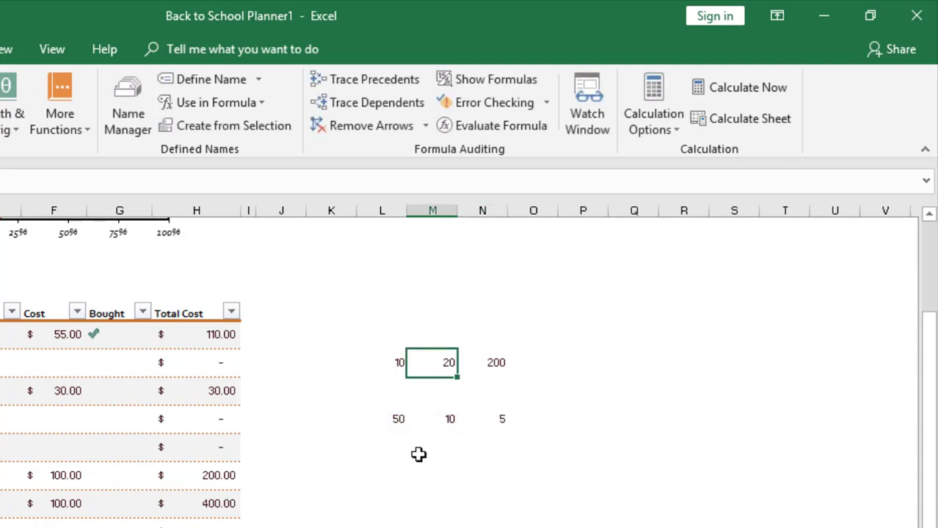
pyautogui.write('Hello')
pyautogui.press('Return')
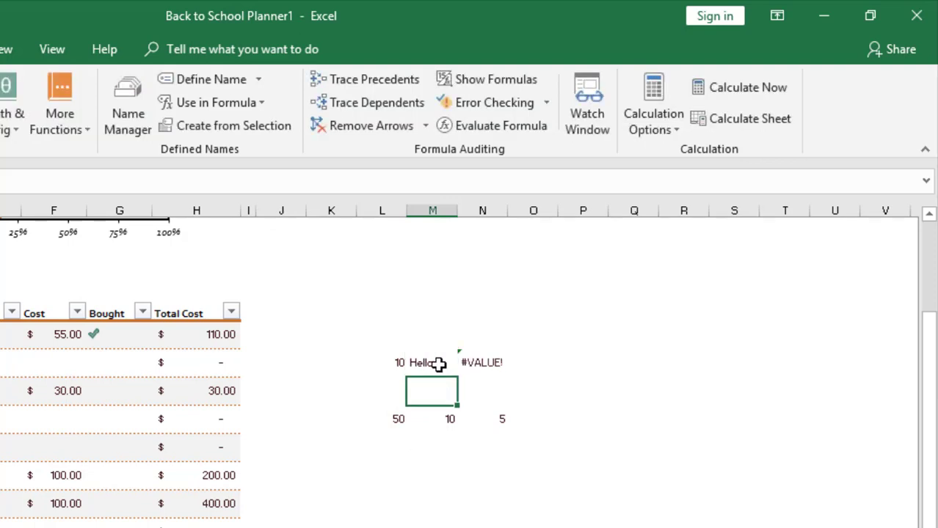
pyautogui.click(442, 413)
pyautogui.write('0')
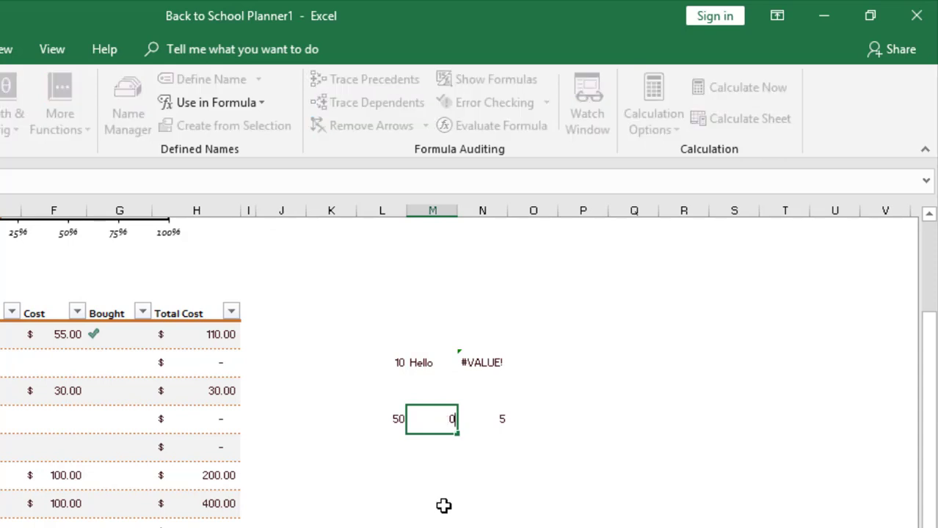
pyautogui.press('Return')
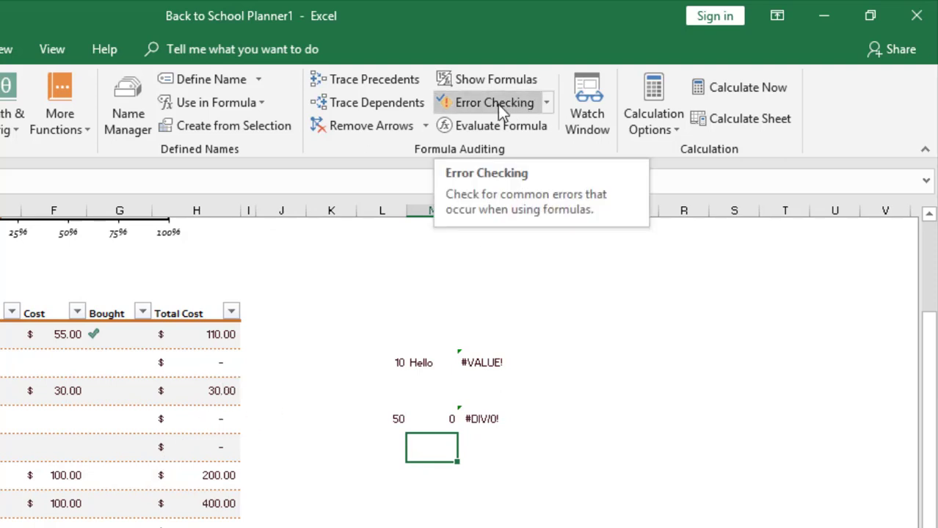
# - Run Error Checking on the sheet, review the formula errors in N11 and N13, and close the check
pyautogui.click(358, 264)
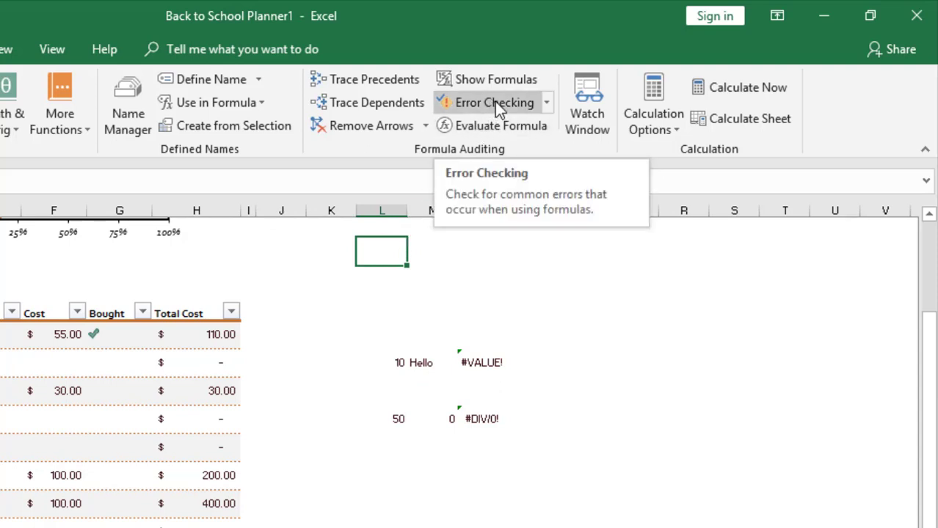
pyautogui.click(546, 106)
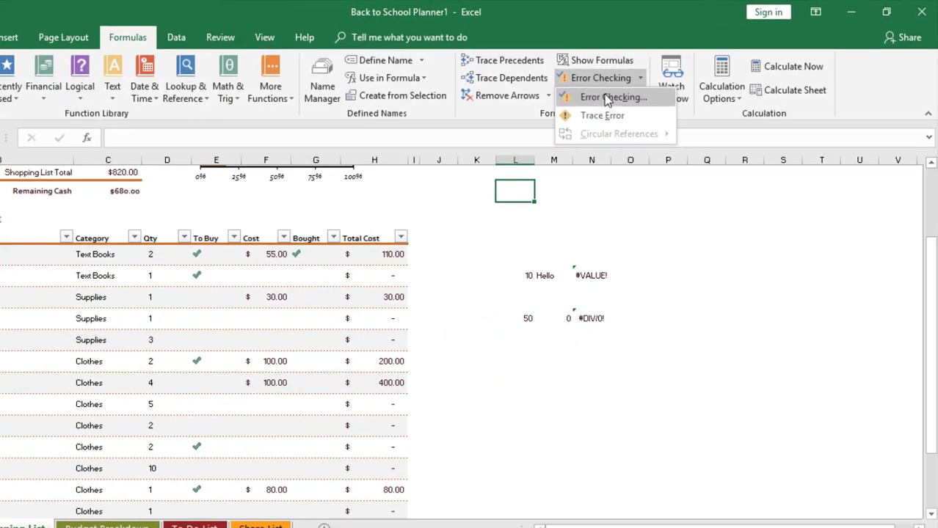
pyautogui.click(605, 100)
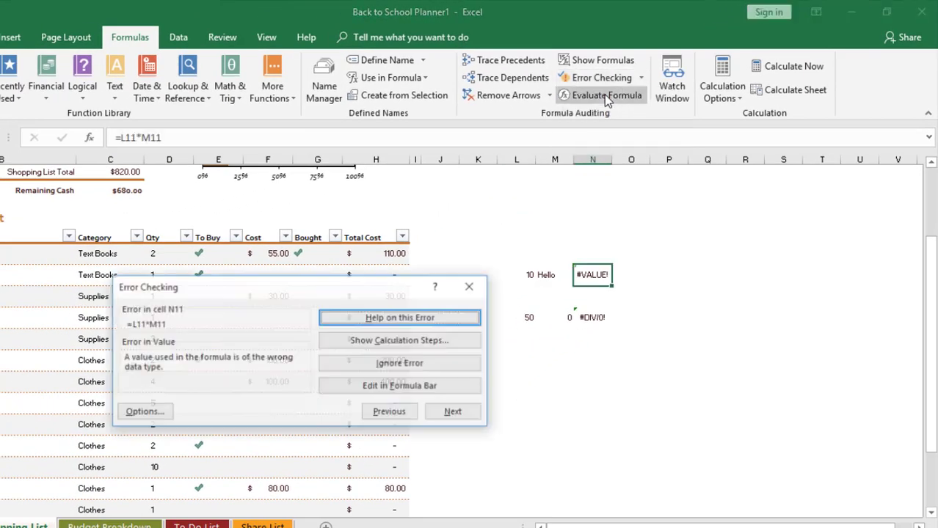
pyautogui.moveTo(356, 286); pyautogui.dragTo(325, 234)
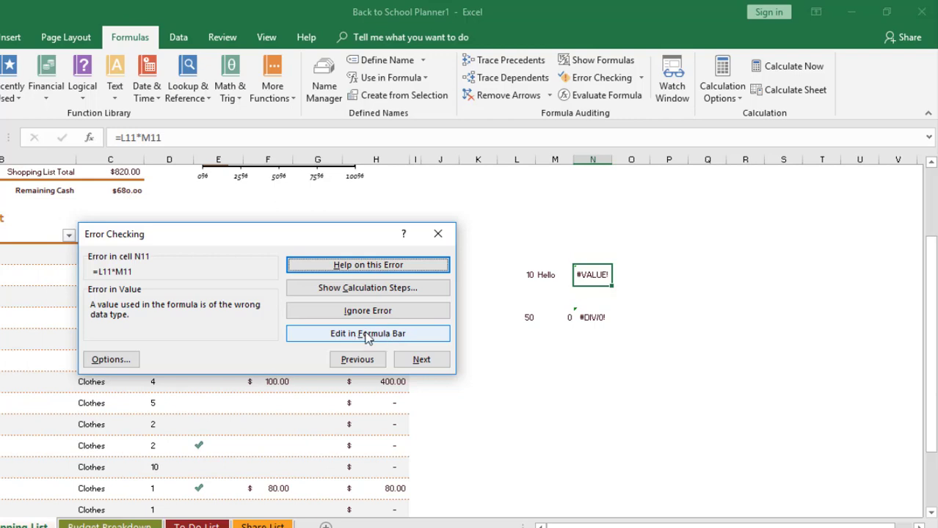
pyautogui.click(420, 361)
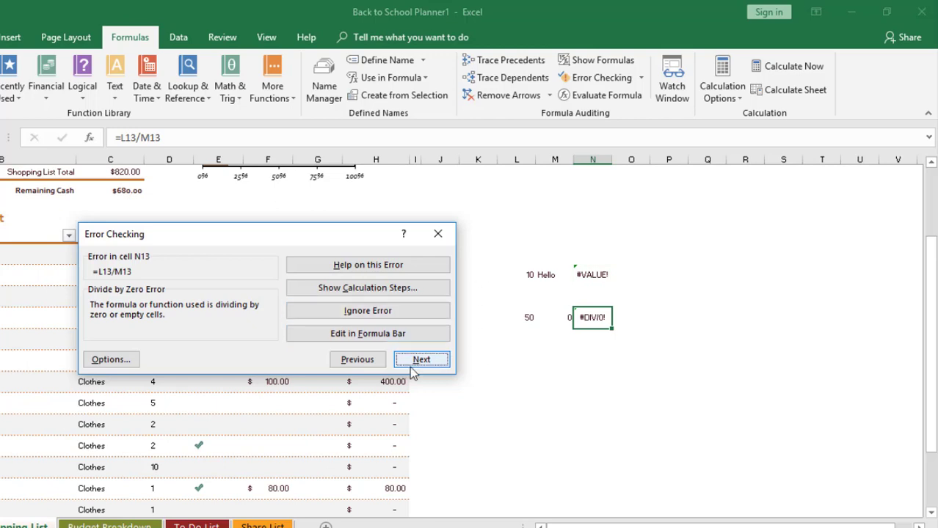
pyautogui.click(439, 233)
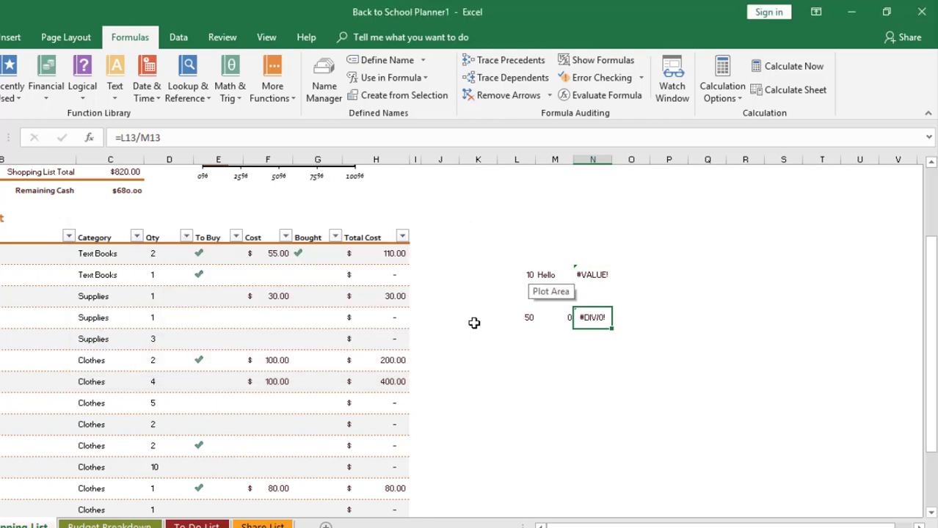